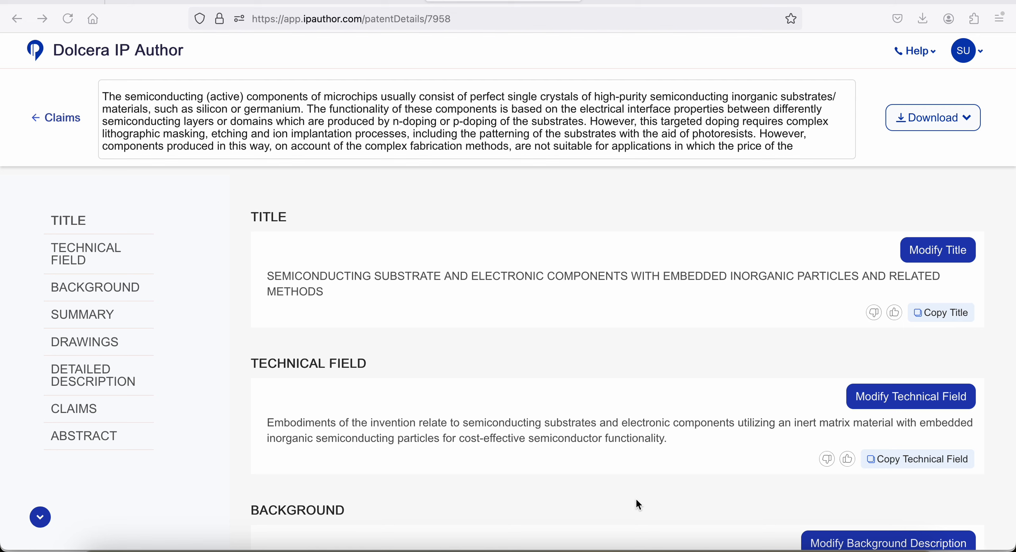
- Copy the first prompt, starting "Avoid using definitive or limiting words", from the note in Notes and return to the semiconductor patent in Firefox
key("super+Tab")
key("super+Tab")
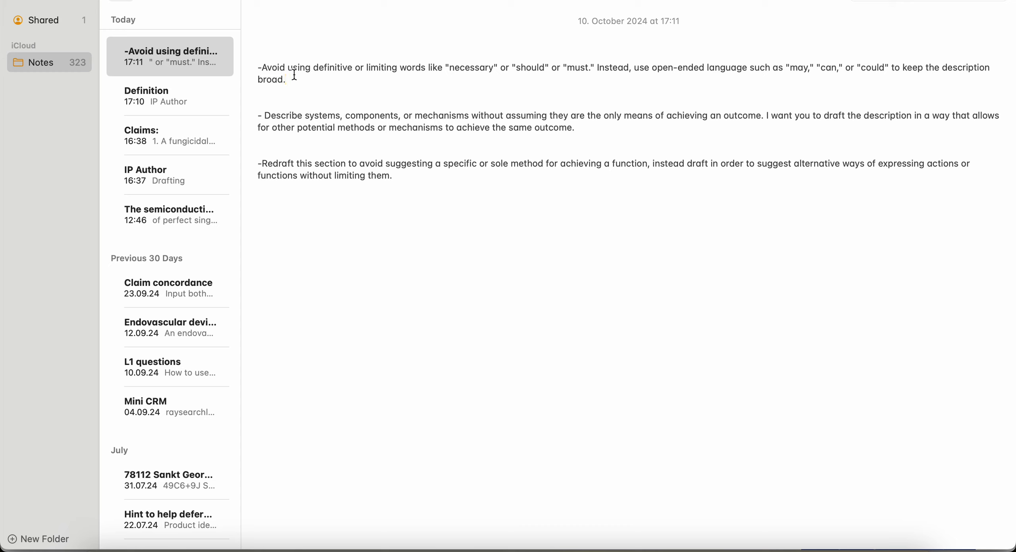
left_click_drag(294, 81, 262, 69)
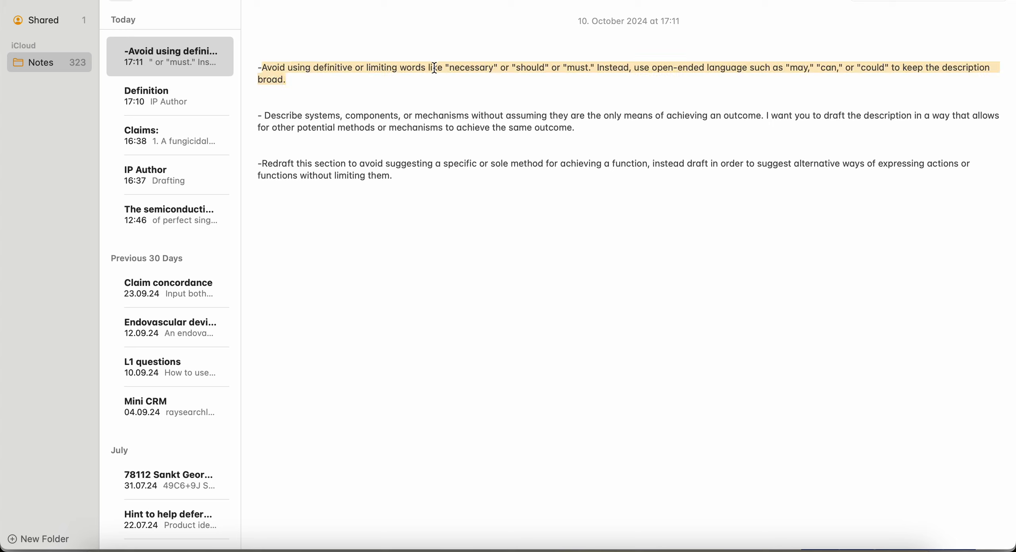
key("super+Tab")
key("super+Tab")
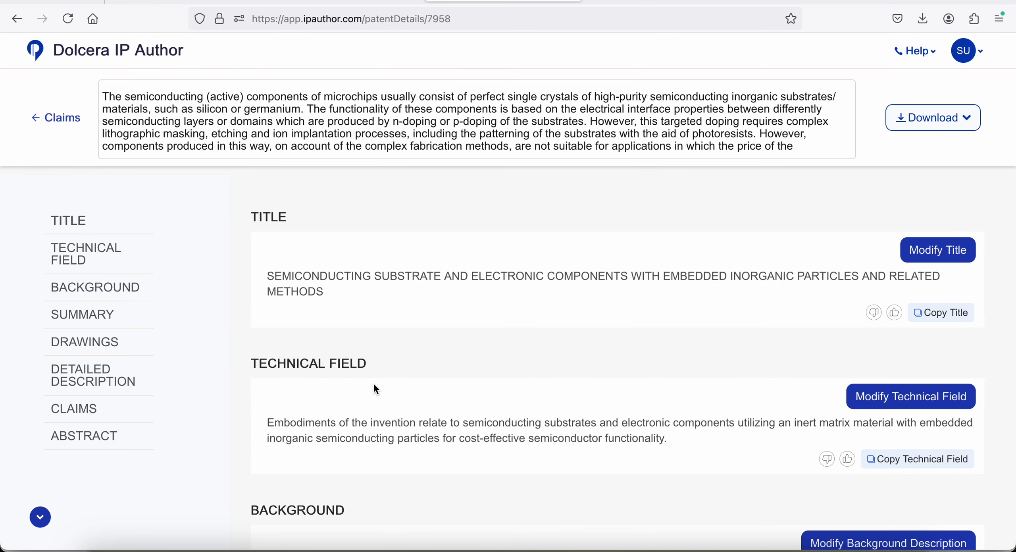
- Go to the semiconductor patent's Detailed Description section and open it for editing
scroll(373, 385, "down", 1)
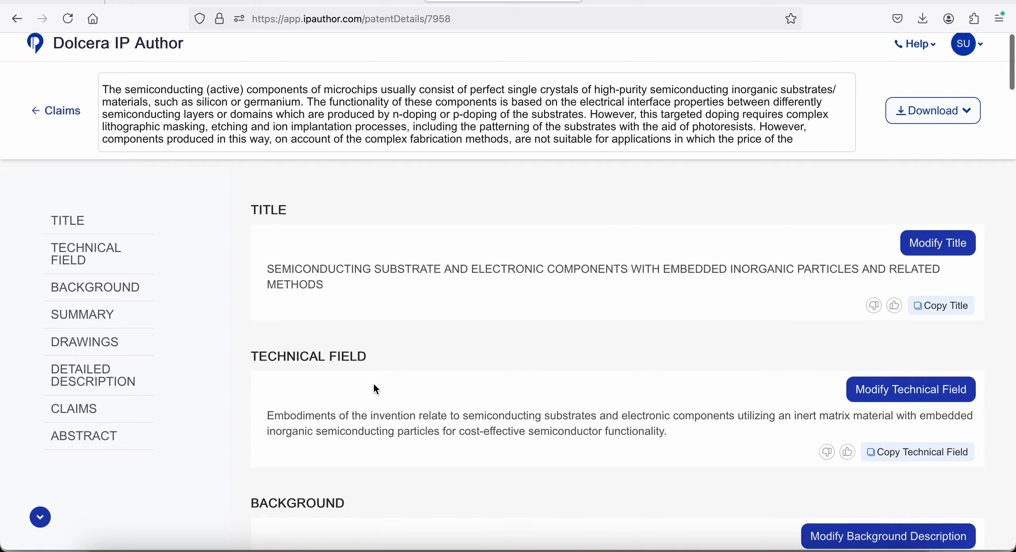
left_click(125, 379)
scroll(543, 283, "up", 1)
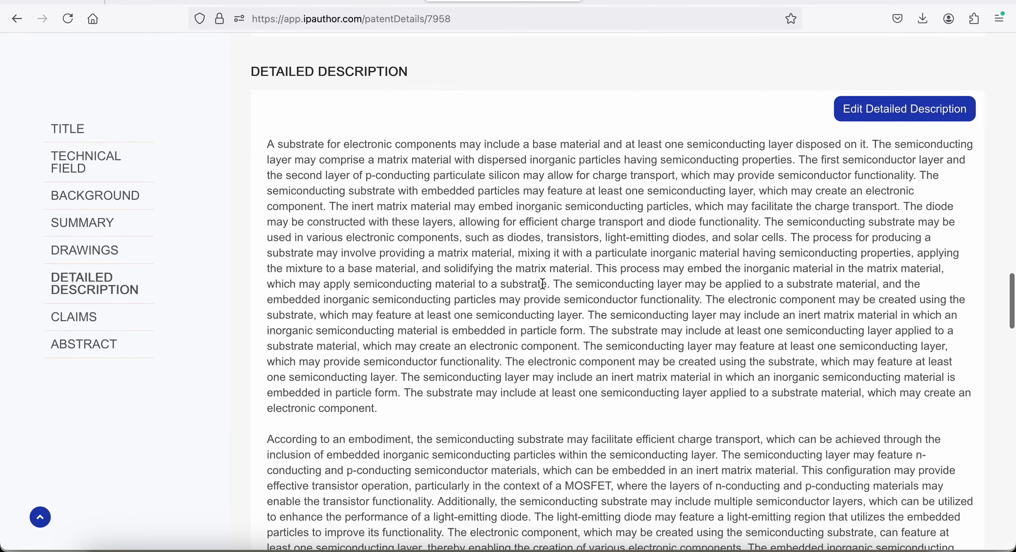
left_click(926, 115)
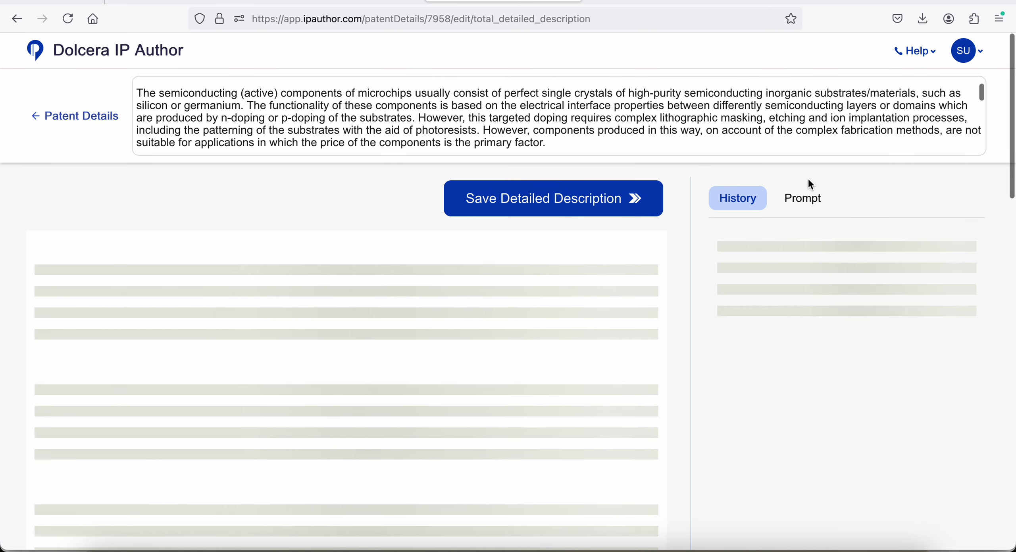
- Paste the copied prompt for the detailed description, insert ", etc." after "must." and generate a new version
left_click(802, 206)
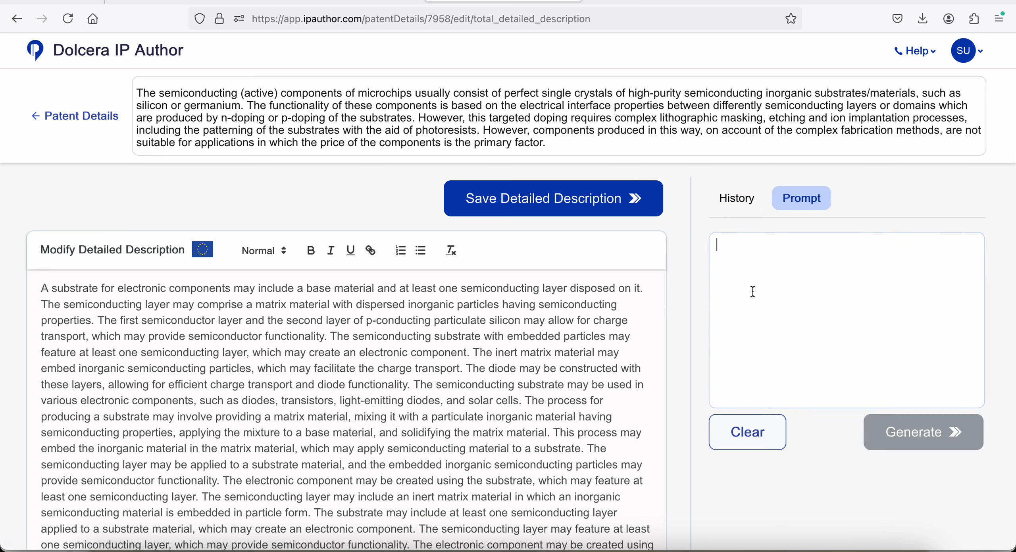
type("Avoid using definitive or limiting words like \"necessary\" or \"should\" or \"must.\" Instead, use open-ended language such as \"may,\" \"can,\" or \"could\" to keep the description broad.")
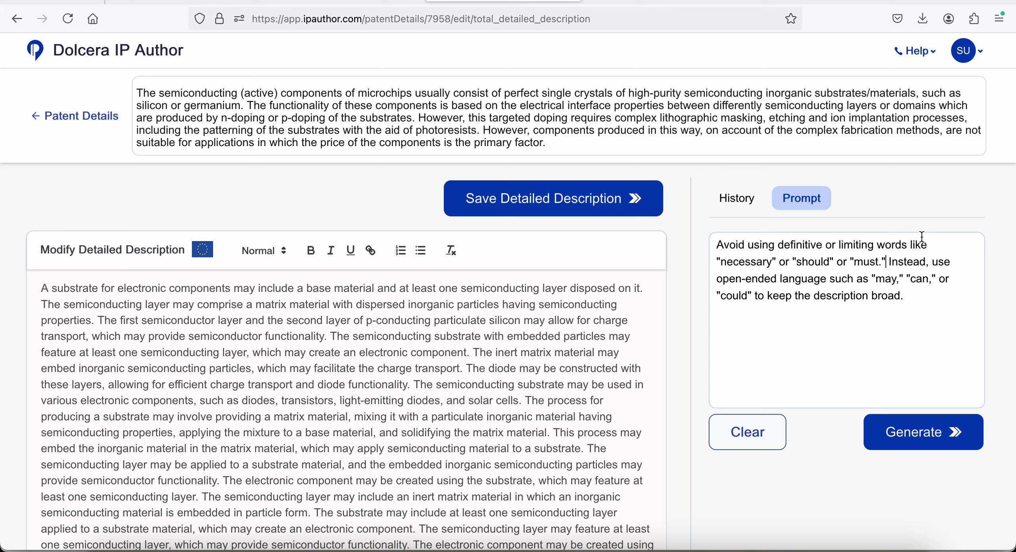
type(", etc.")
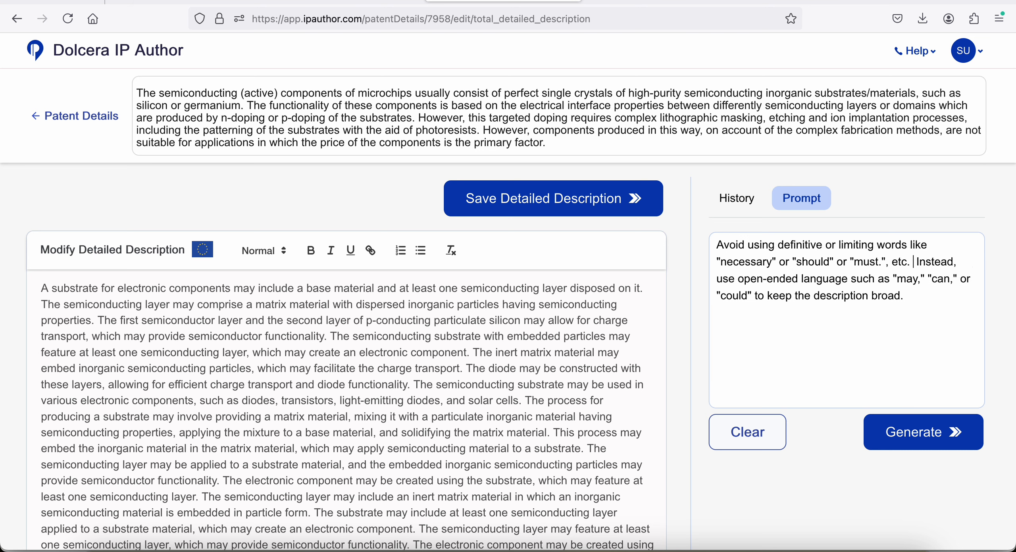
left_click(917, 437)
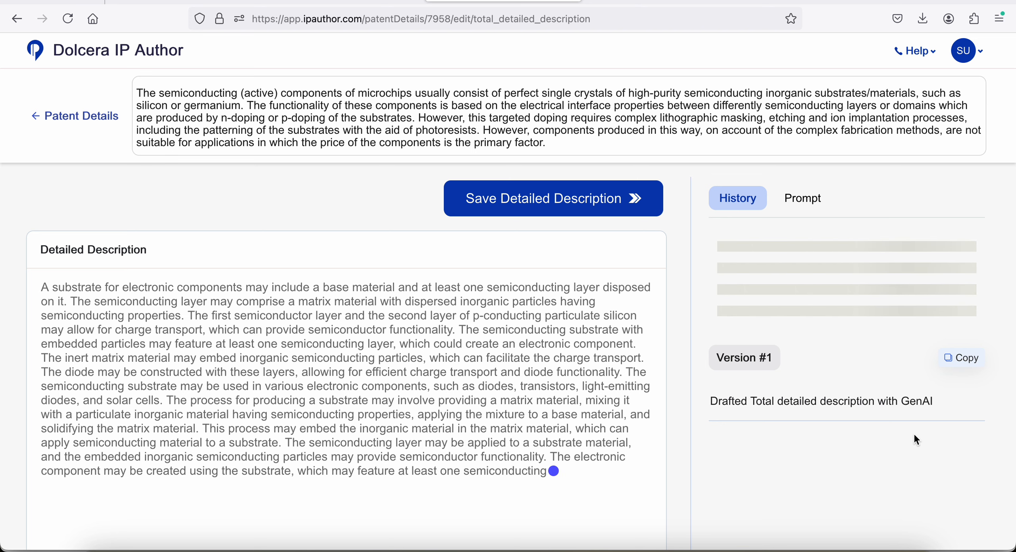
- Copy the second prompt, starting "Describe systems, components, or mechanisms", without its leading dash from Notes and return to Firefox
key("super+Tab")
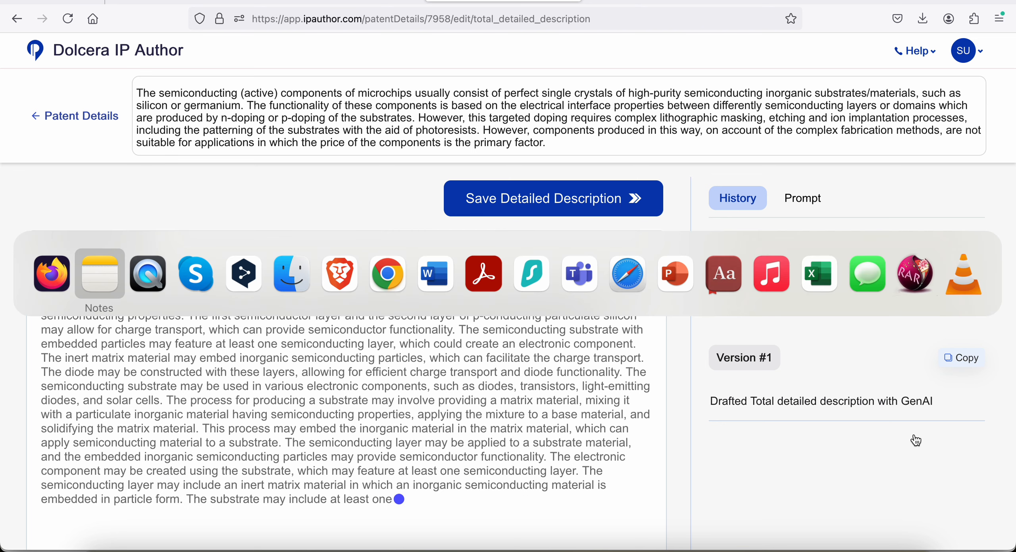
left_click(349, 166)
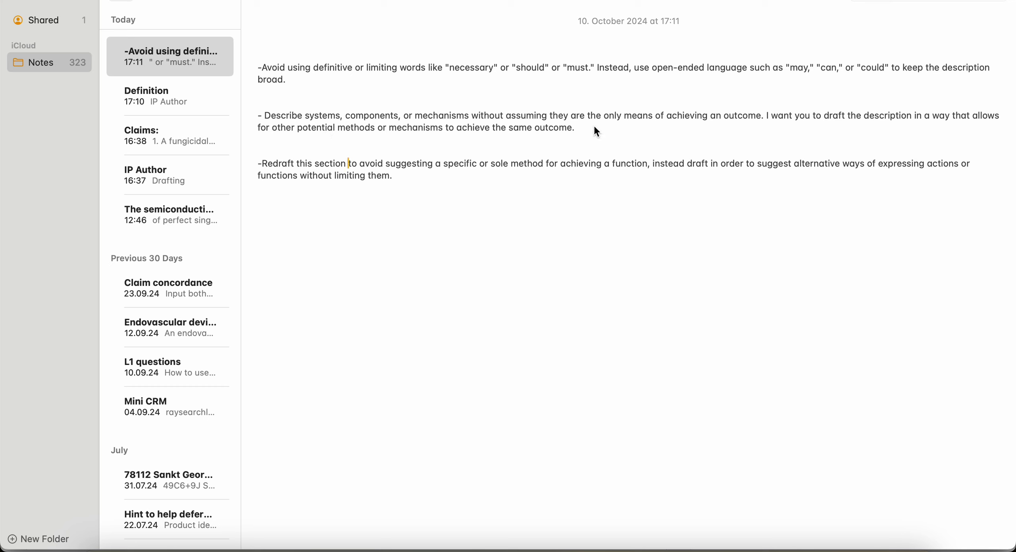
left_click_drag(594, 127, 419, 105)
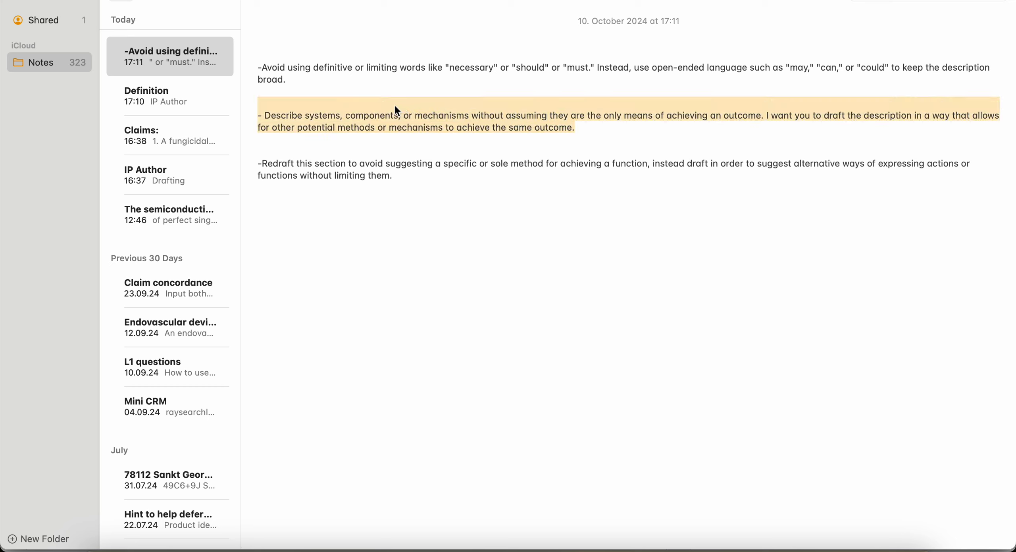
left_click_drag(351, 106, 274, 112)
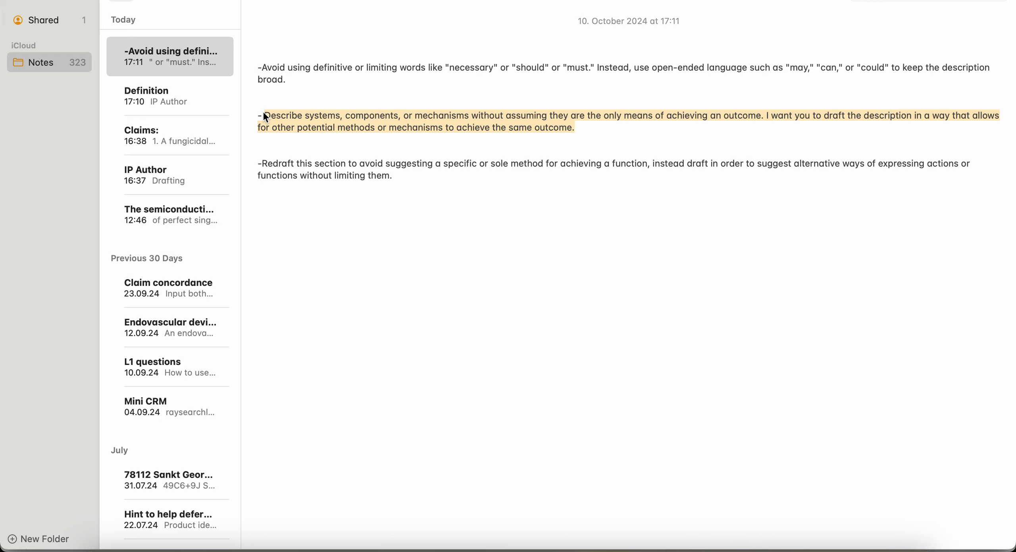
key("super+Tab")
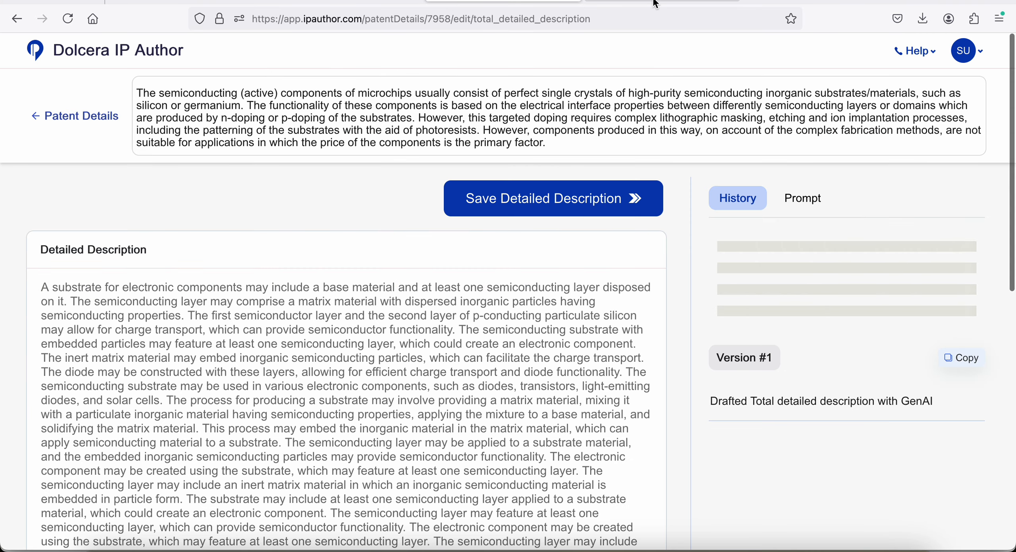
- Switch to the Nail Pulling Tool patent and open its detailed description for editing
left_click(656, 4)
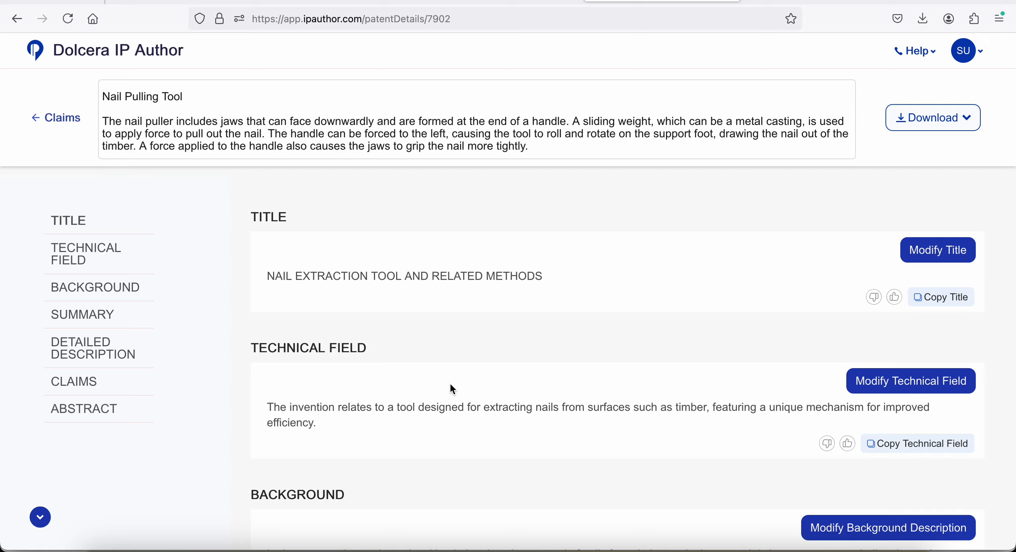
left_click(107, 362)
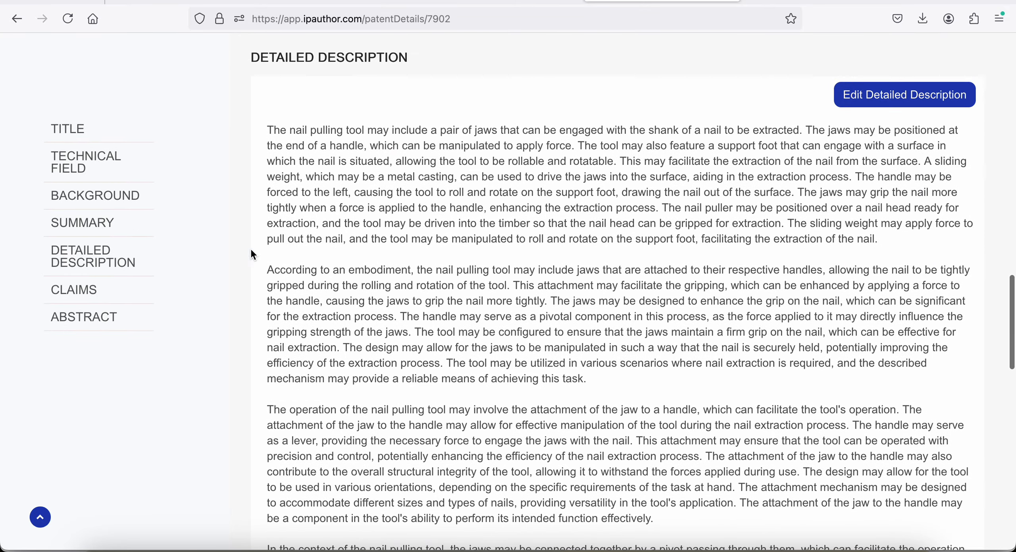
left_click(919, 105)
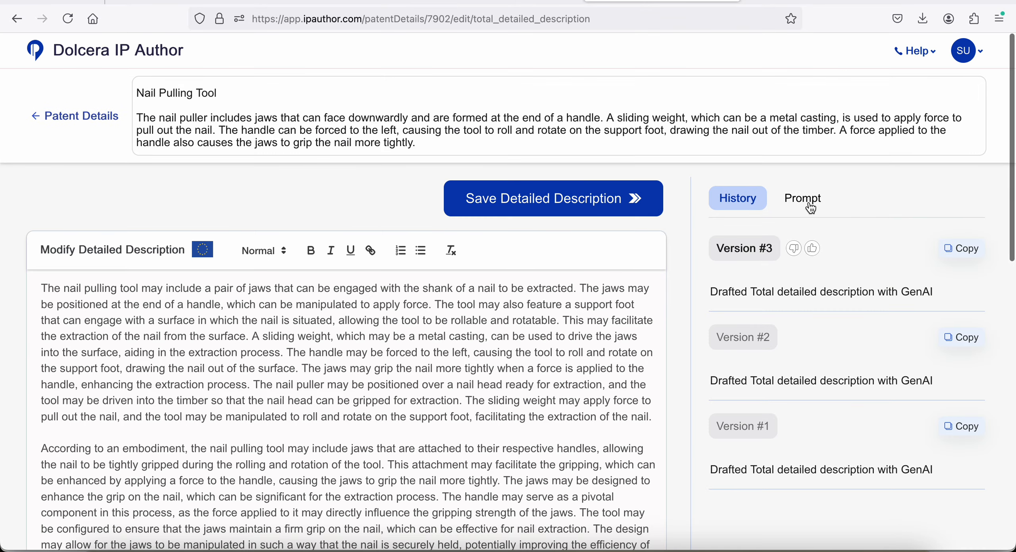
- Generate a new version of the nail puller description with the copied prompt asking to allow for other potential methods or mechanisms
left_click(811, 207)
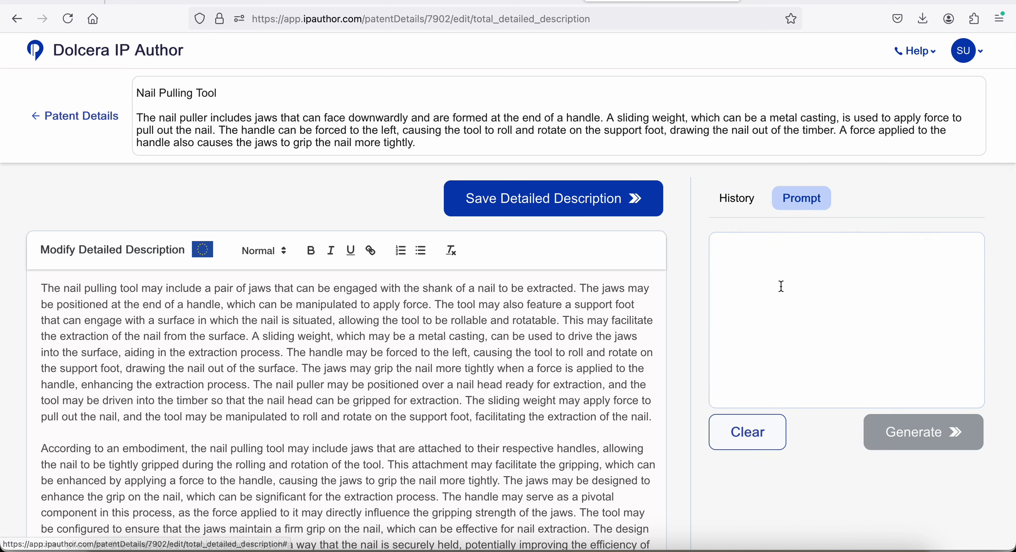
type("Describe systems, components, or mechanisms without assuming they are the only means of achieving an outcome. I want you to draft the description in a way that allows for other potential methods or mechanisms to achieve the same outcome.")
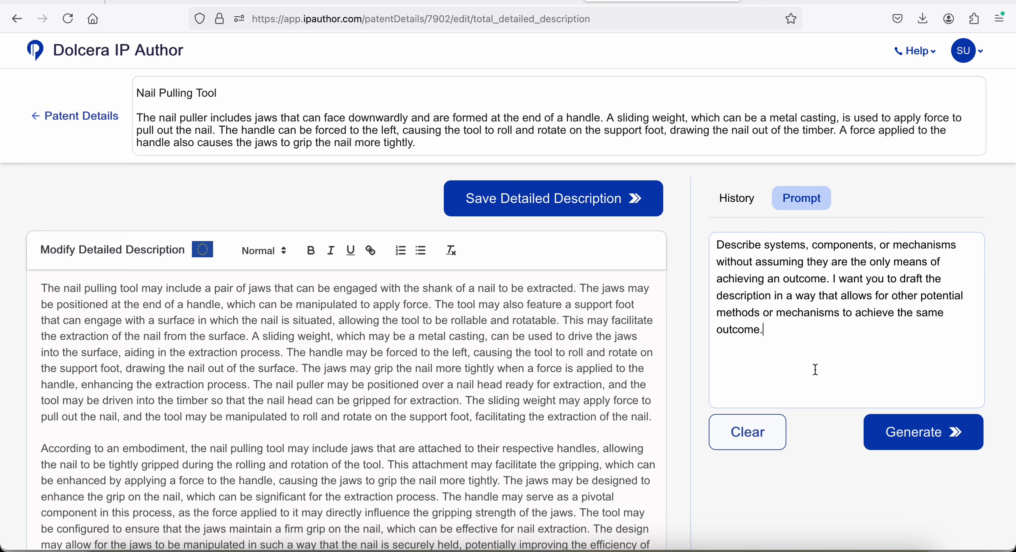
scroll(816, 369, "down", 1)
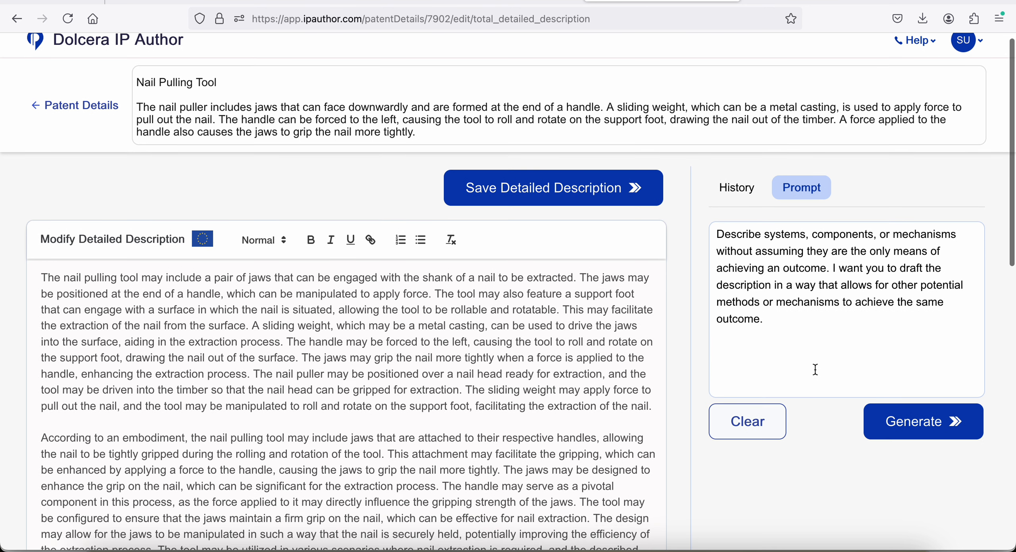
left_click(913, 431)
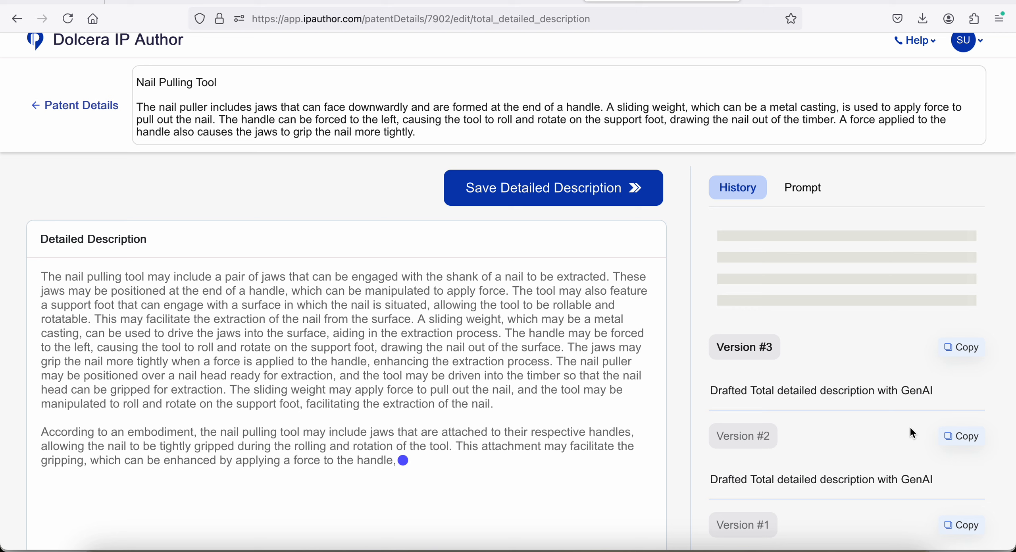
- Copy the third prompt, starting "Redraft this section to avoid suggesting", from Notes and go to the Fungicidal fertilizer composition patent in Firefox
key("super+Tab")
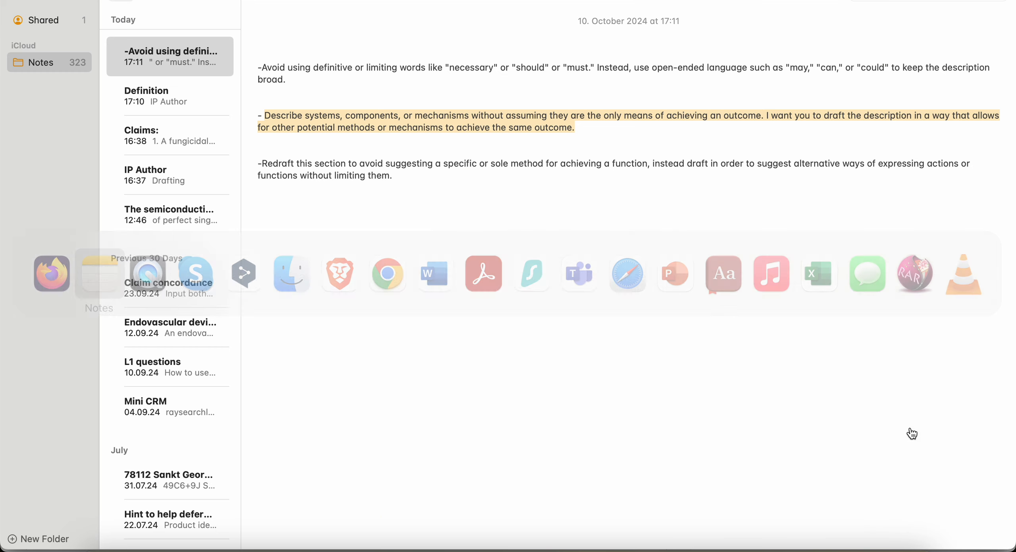
left_click(658, 270)
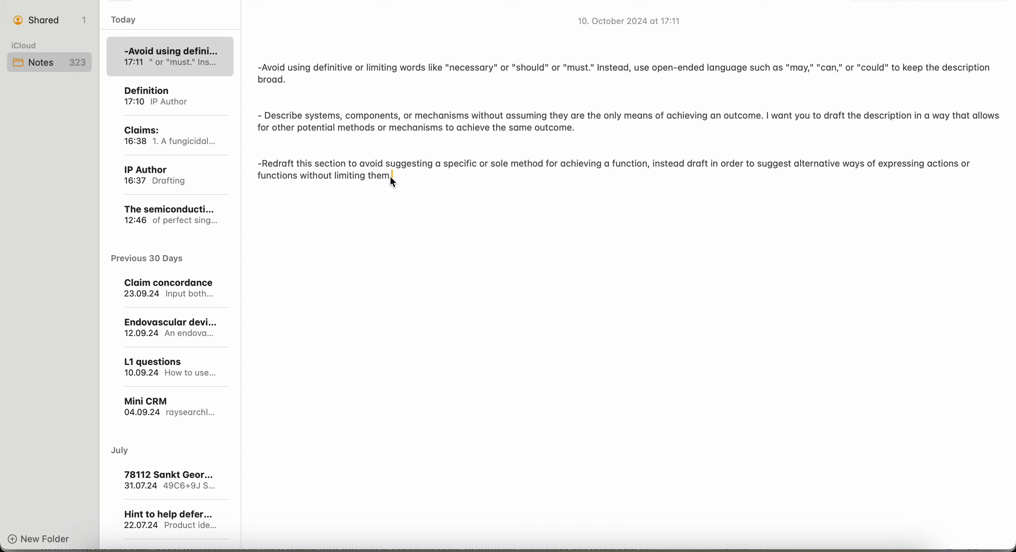
left_click_drag(339, 172, 307, 169)
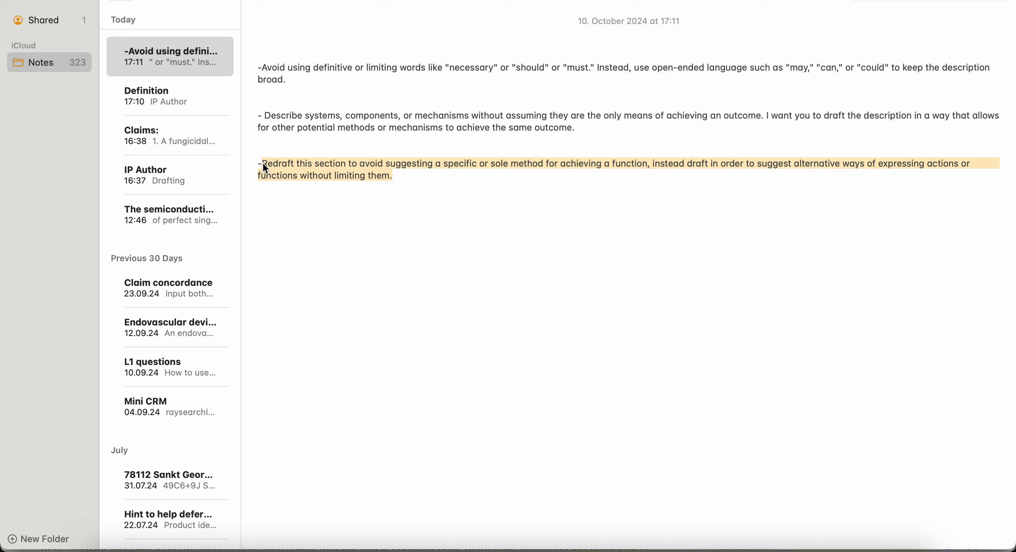
key("super+Tab")
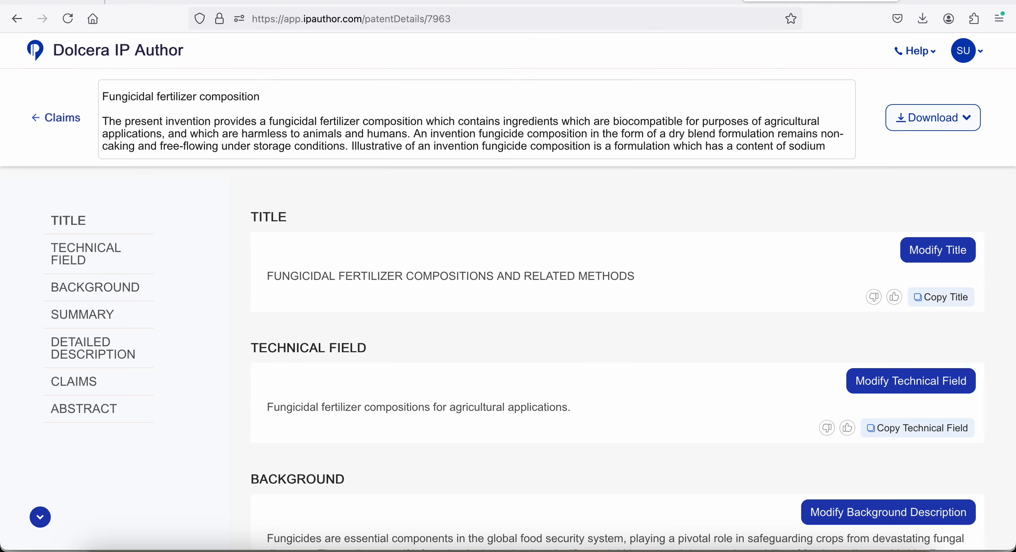
- Go to the fungicidal fertilizer patent's Detailed Description section and open it for editing
scroll(479, 354, "down", 1)
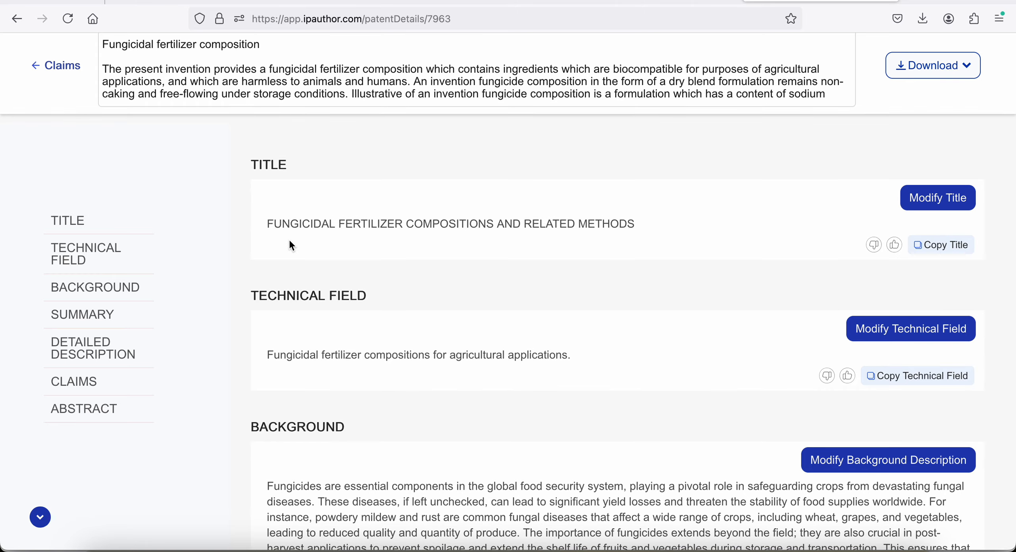
left_click(93, 347)
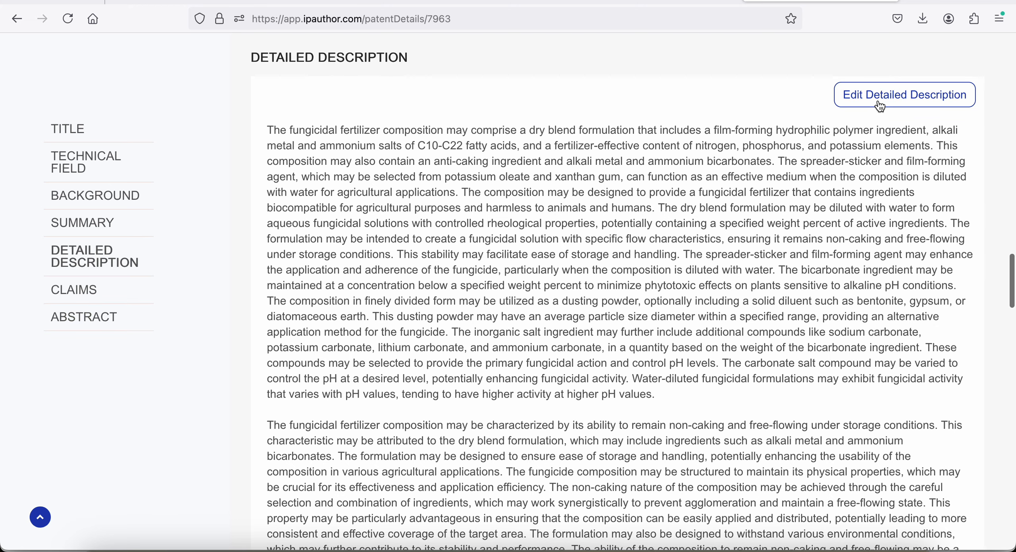
left_click(879, 102)
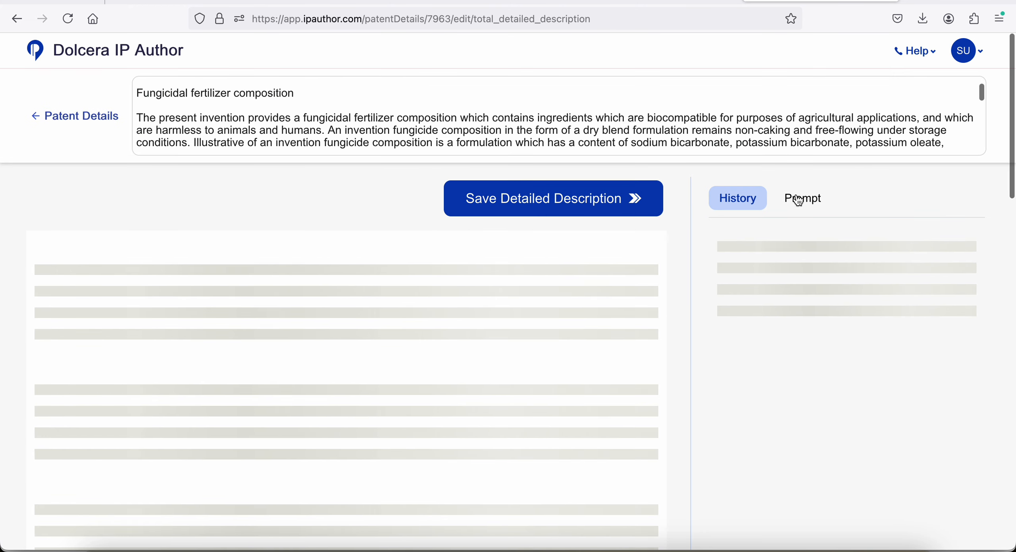
- Generate a new version of the fungicidal fertilizer description with the copied prompt asking for alternative ways of expressing actions or functions
left_click(800, 198)
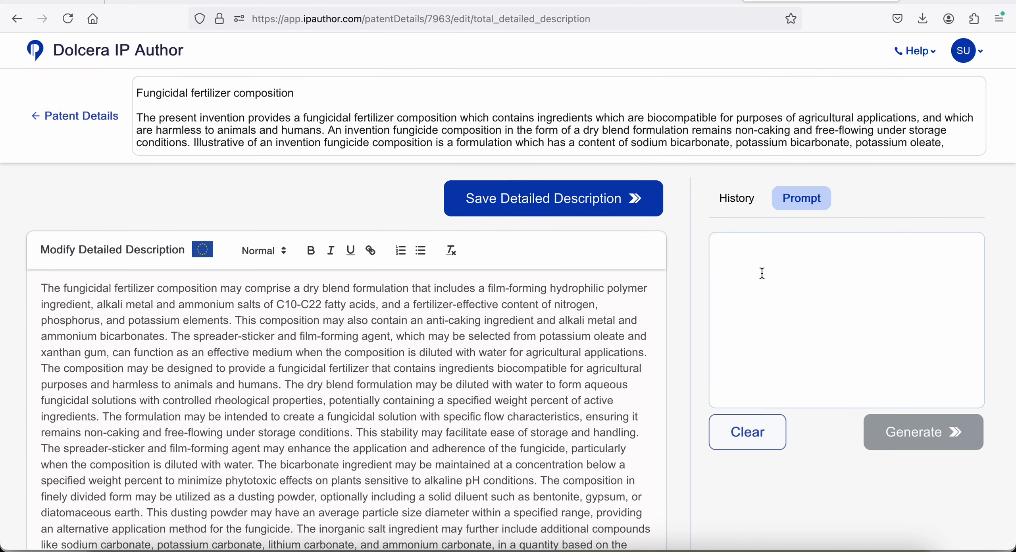
type("Redraft this section to avoid suggesting a specific or sole method for achieving a function, instead draft in order to suggest alternative ways of expressing actions or functions without limiting them.")
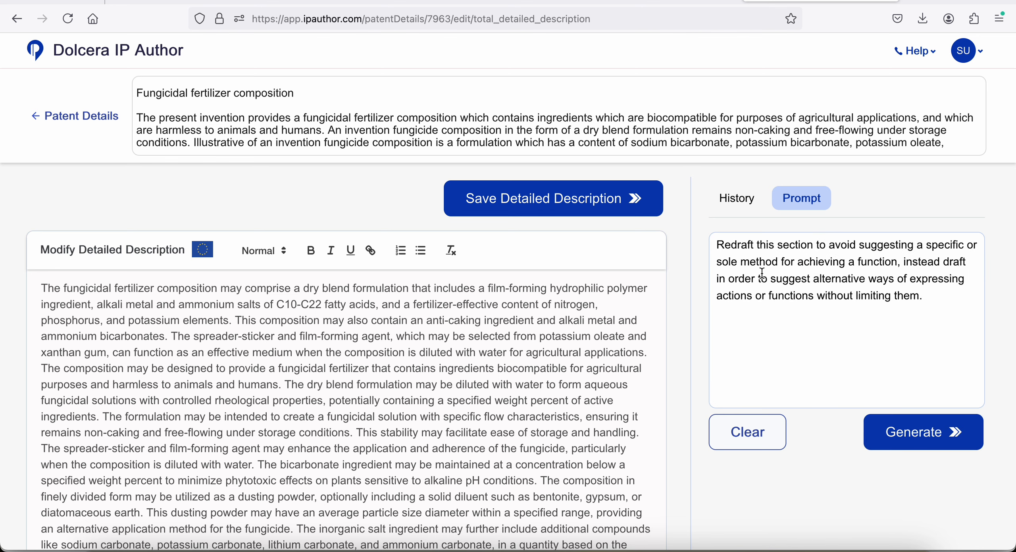
left_click(919, 437)
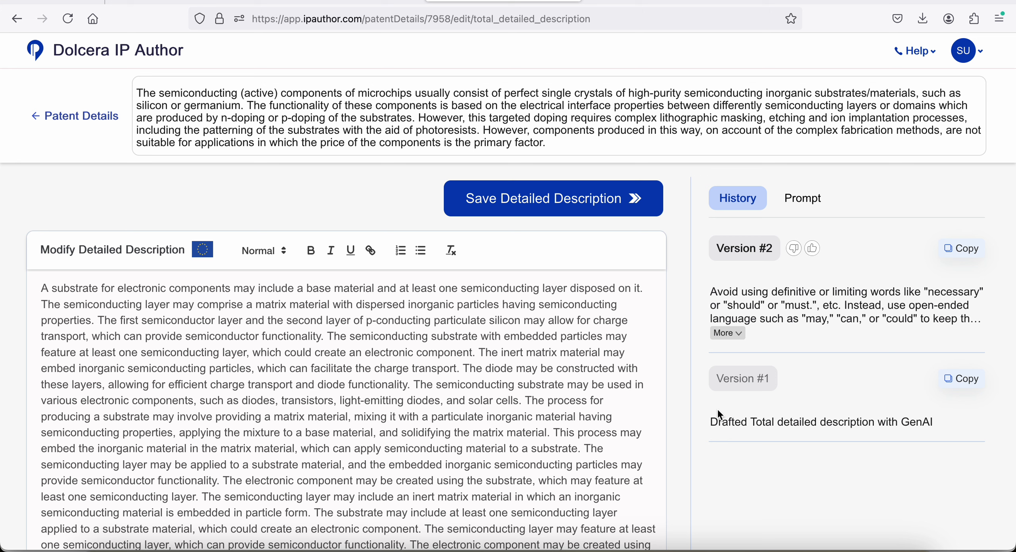
- Save the regenerated detailed description of the semiconductor patent
left_click(567, 205)
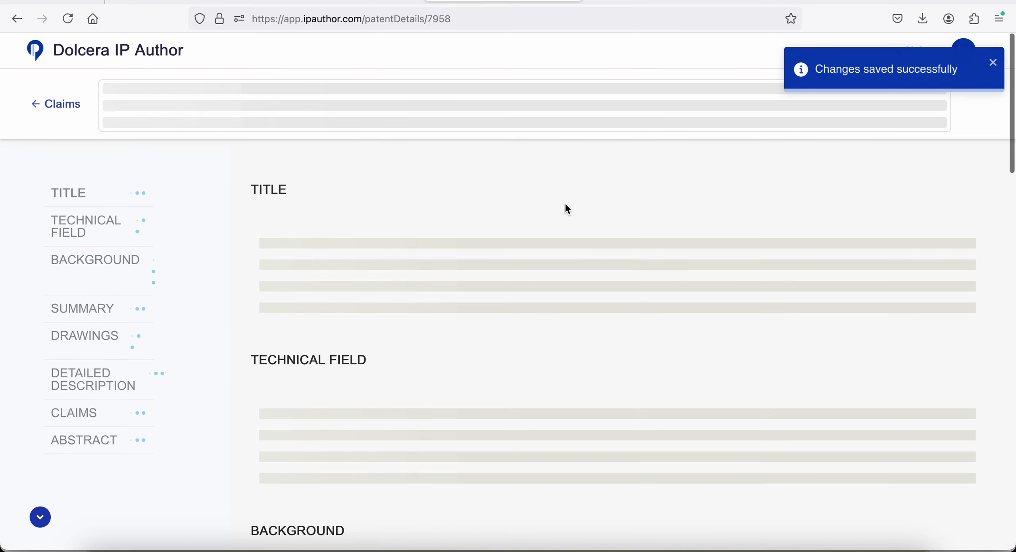
- Review the three redrafting prompts in Notes and return to the semiconductor patent in Firefox
key("super+Tab")
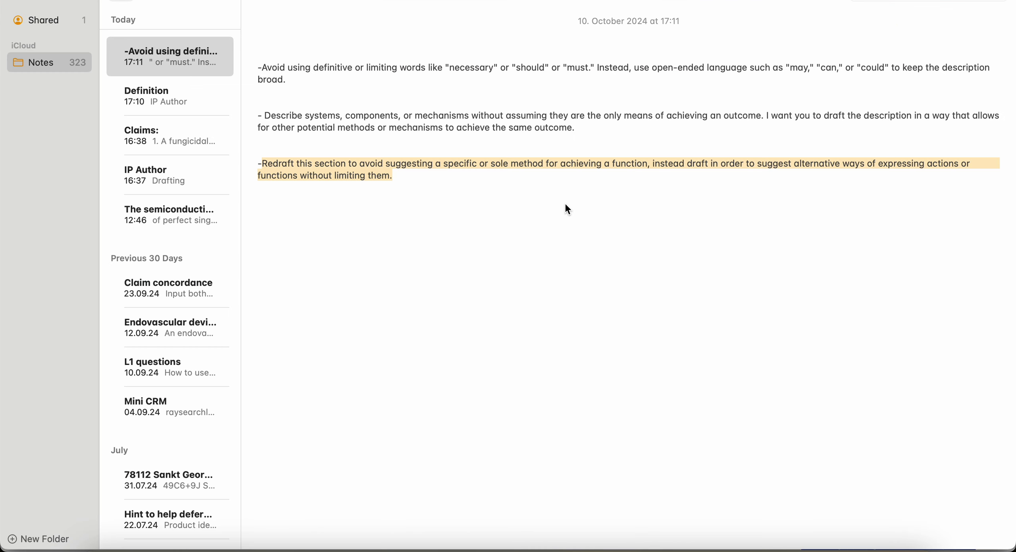
left_click(565, 204)
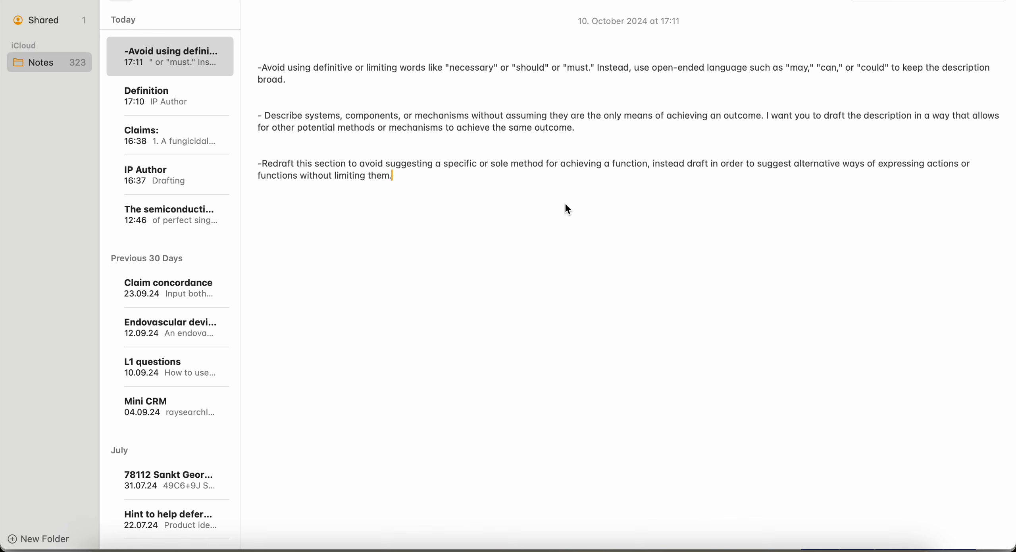
key("super+Tab")
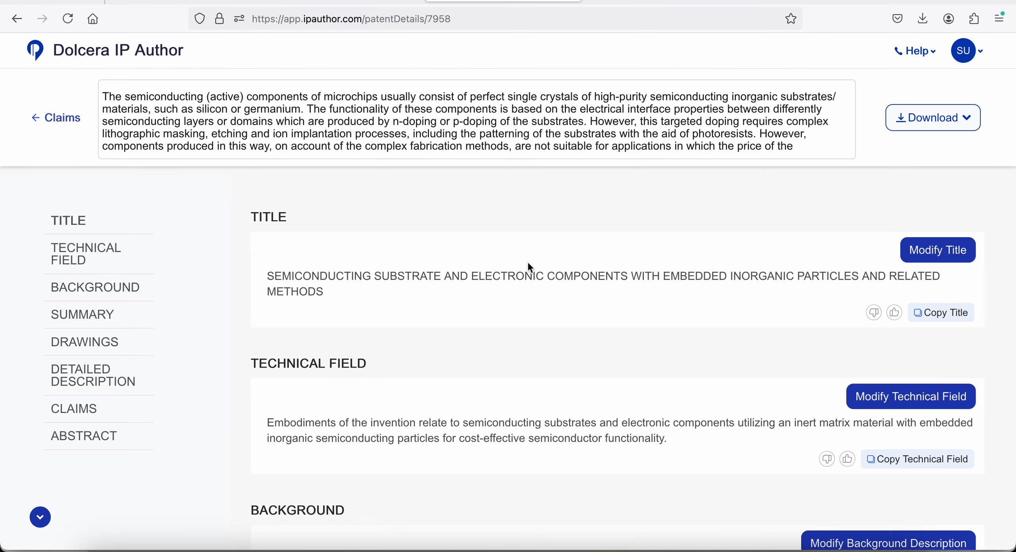